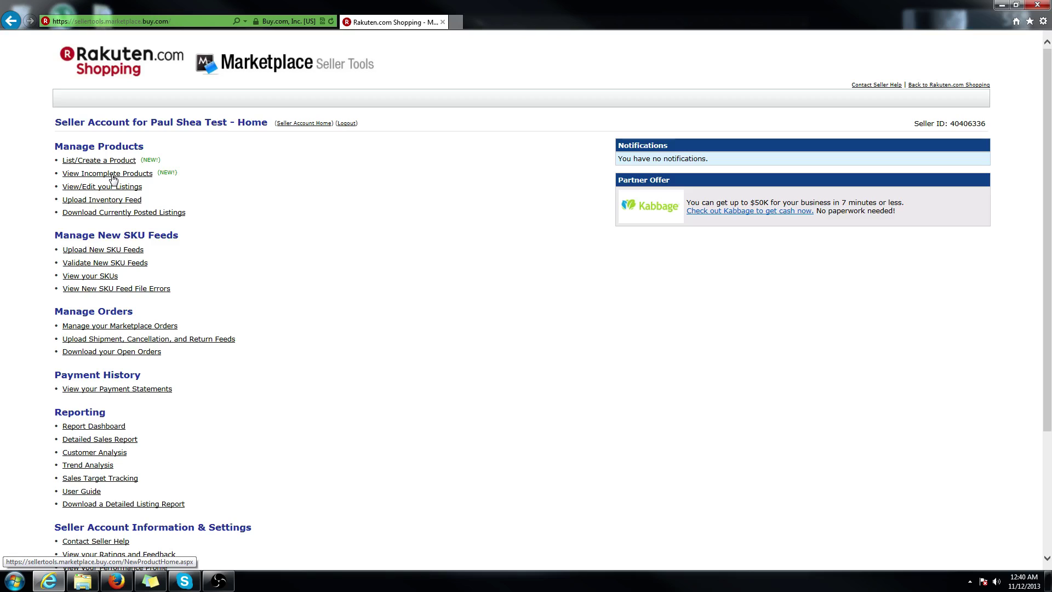
- List the open listings, then search by Rakuten.com Shopping SKU 251978169
{"action": "left_click", "coordinate": [107, 186]}
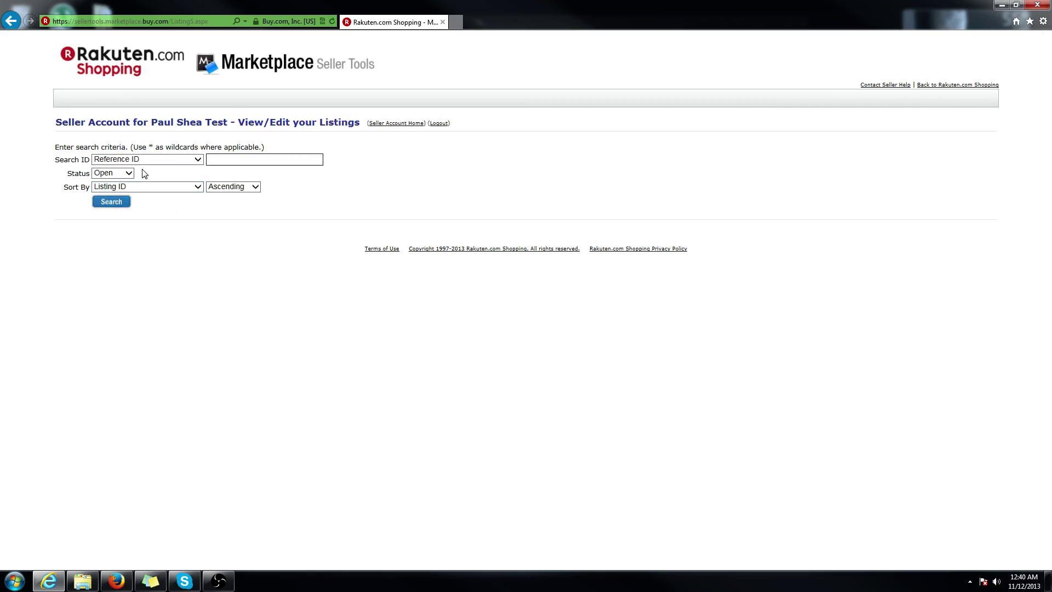
{"action": "left_click", "coordinate": [118, 206]}
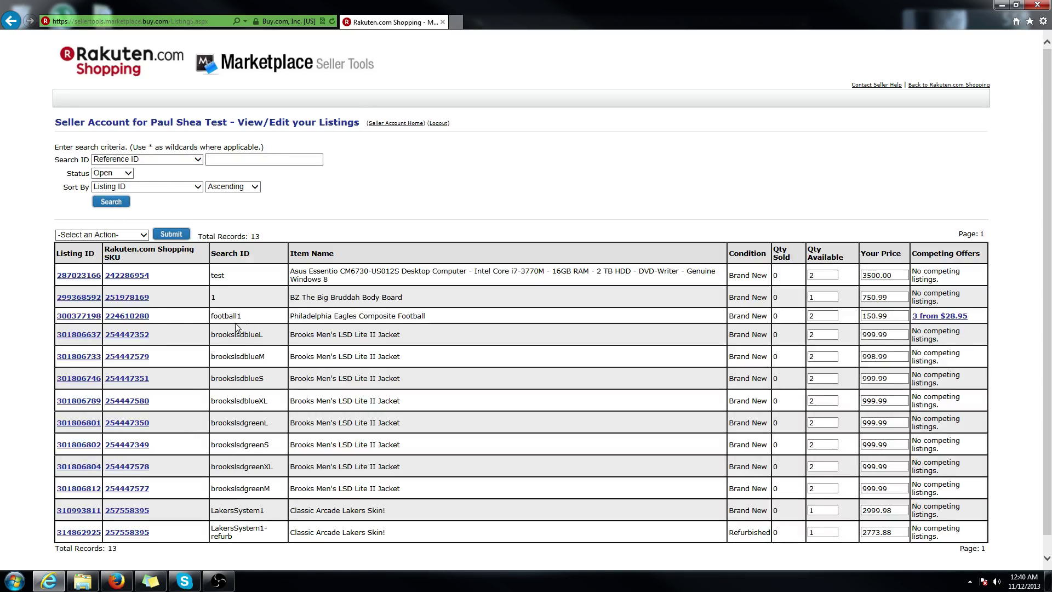
{"action": "left_click_drag", "start_coordinate": [164, 299], "coordinate": [111, 305]}
{"action": "key", "text": "ctrl+c"}
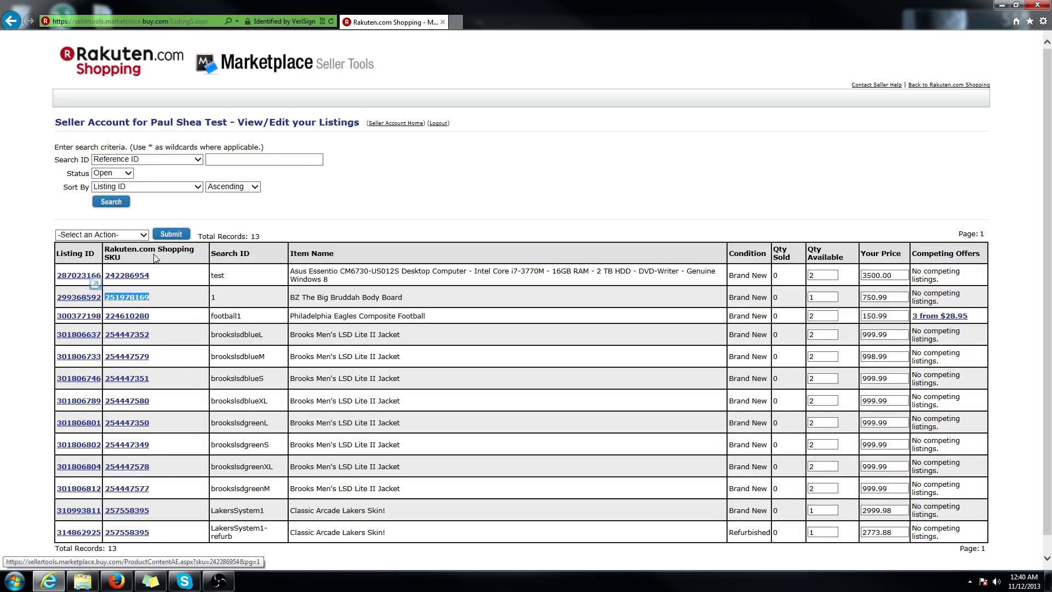
{"action": "left_click", "coordinate": [141, 159]}
{"action": "left_click", "coordinate": [137, 143]}
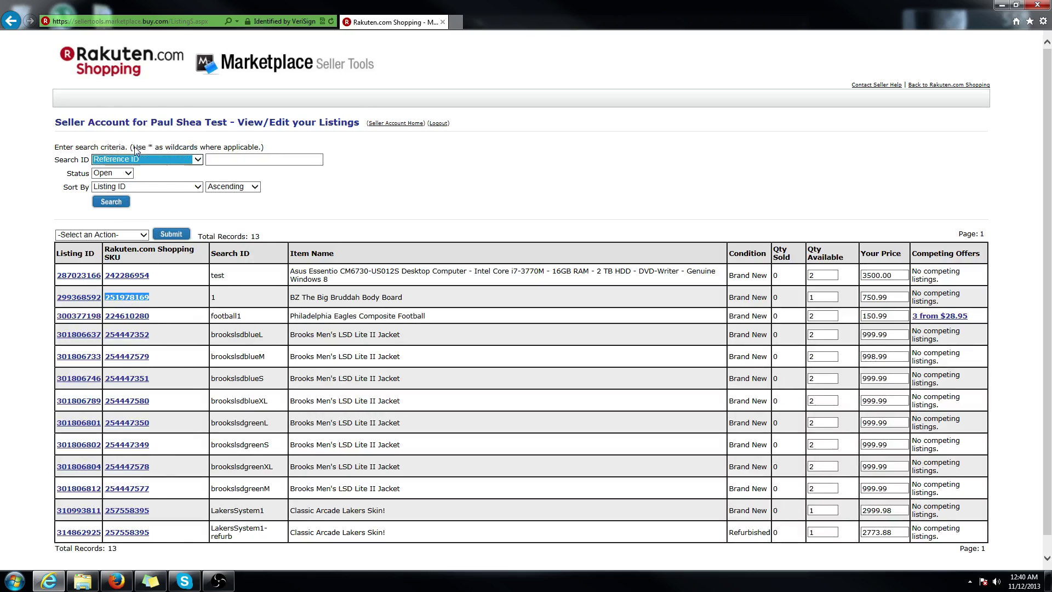
{"action": "key", "text": "Tab"}
{"action": "key", "text": "ctrl+v"}
{"action": "left_click", "coordinate": [112, 199]}
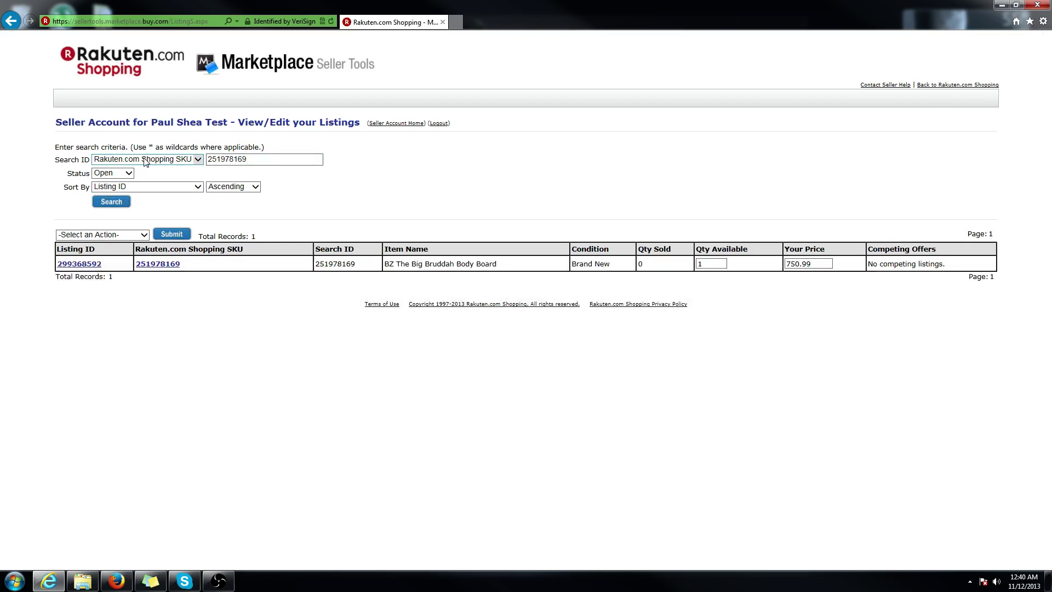
- Clear the SKU from the search box and re-run it to show all 13 listings
{"action": "left_click", "coordinate": [145, 159]}
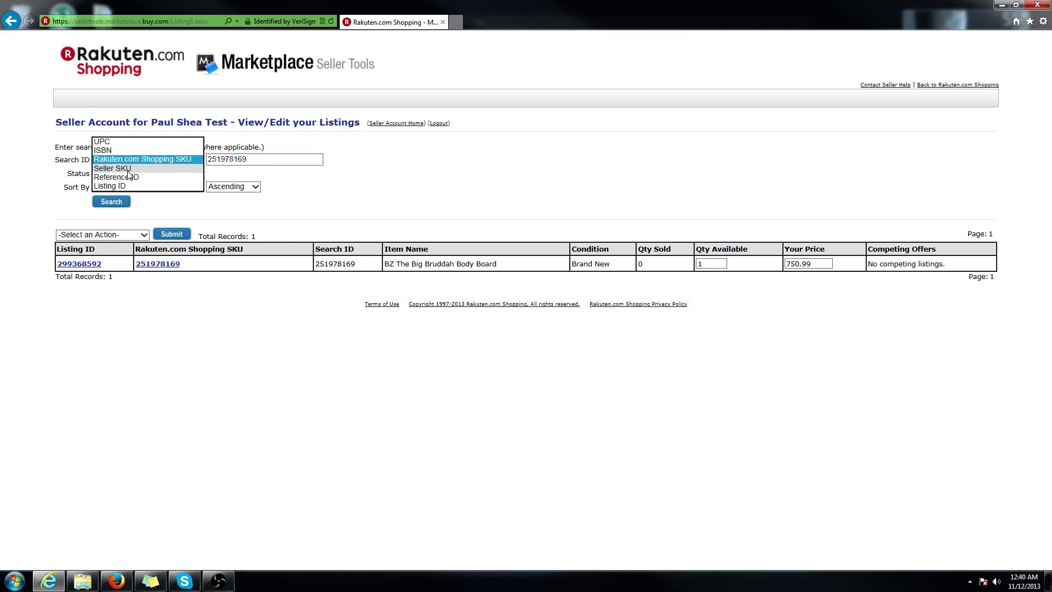
{"action": "left_click", "coordinate": [259, 150]}
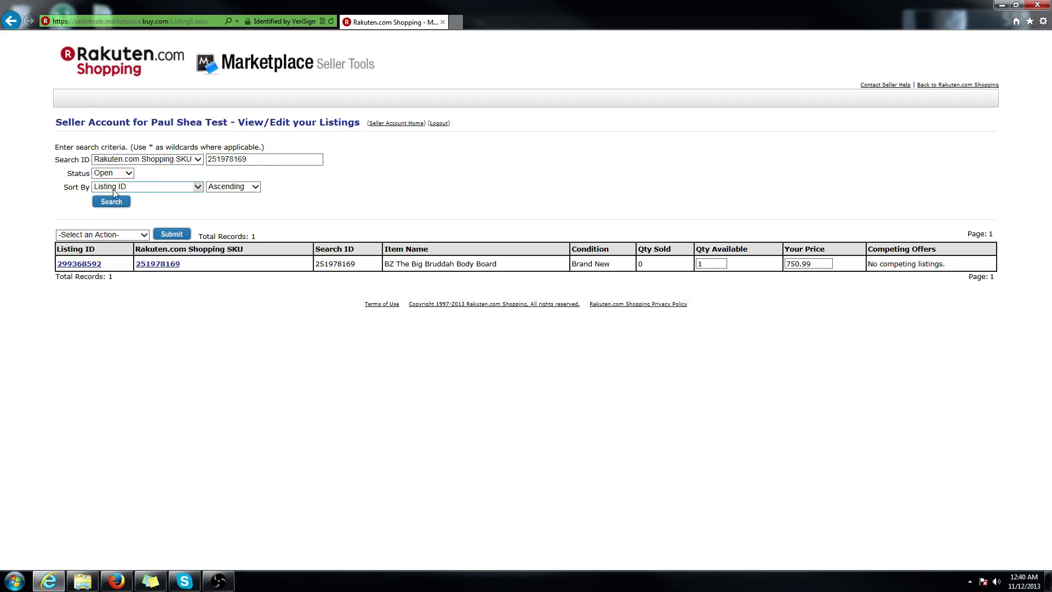
{"action": "double_click", "coordinate": [257, 159]}
{"action": "key", "text": "BackSpace"}
{"action": "left_click", "coordinate": [198, 159]}
{"action": "left_click", "coordinate": [412, 175]}
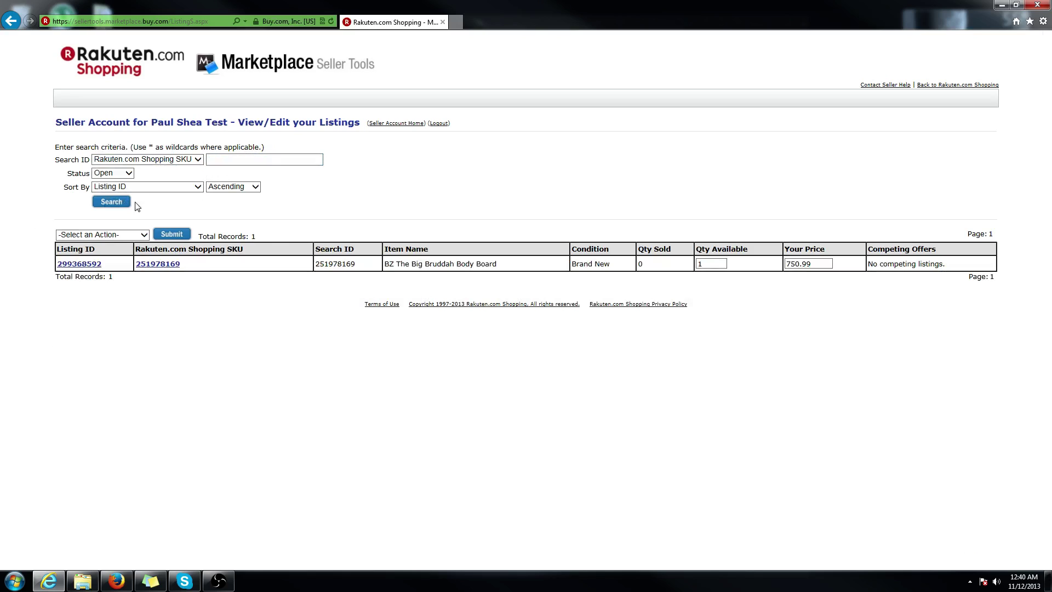
{"action": "left_click", "coordinate": [111, 202]}
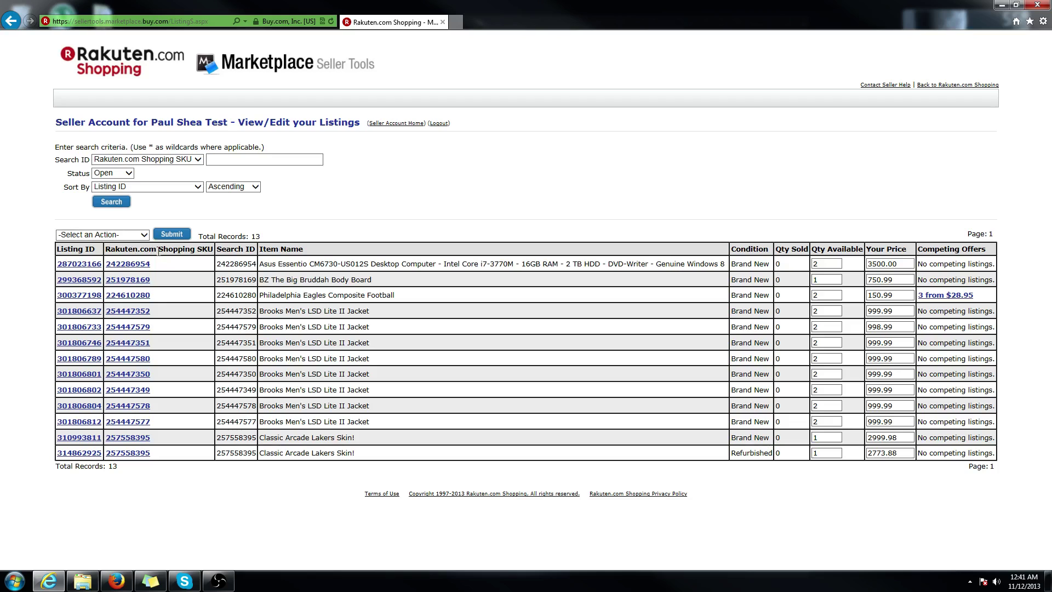
- Open the body board's product content, preview the Features and Product Images tabs, then return to Basic Info
{"action": "left_click", "coordinate": [133, 277]}
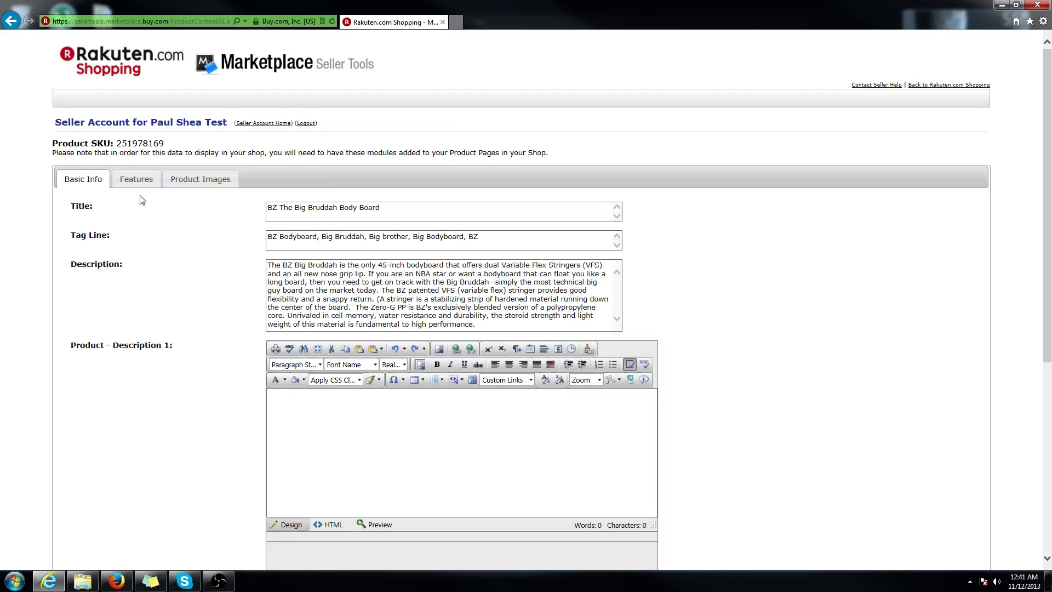
{"action": "left_click", "coordinate": [157, 186]}
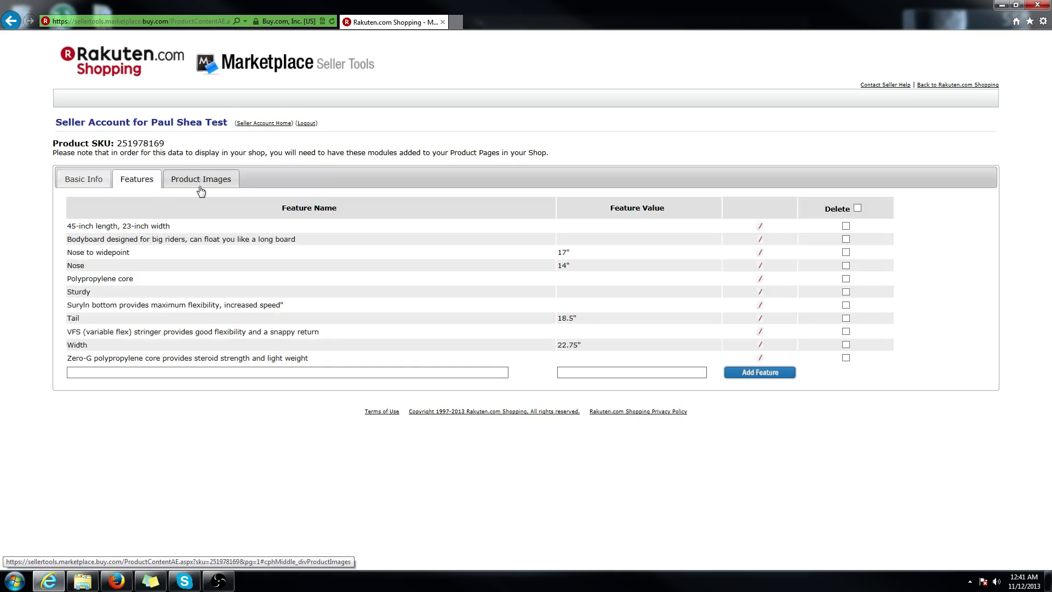
{"action": "left_click", "coordinate": [208, 183]}
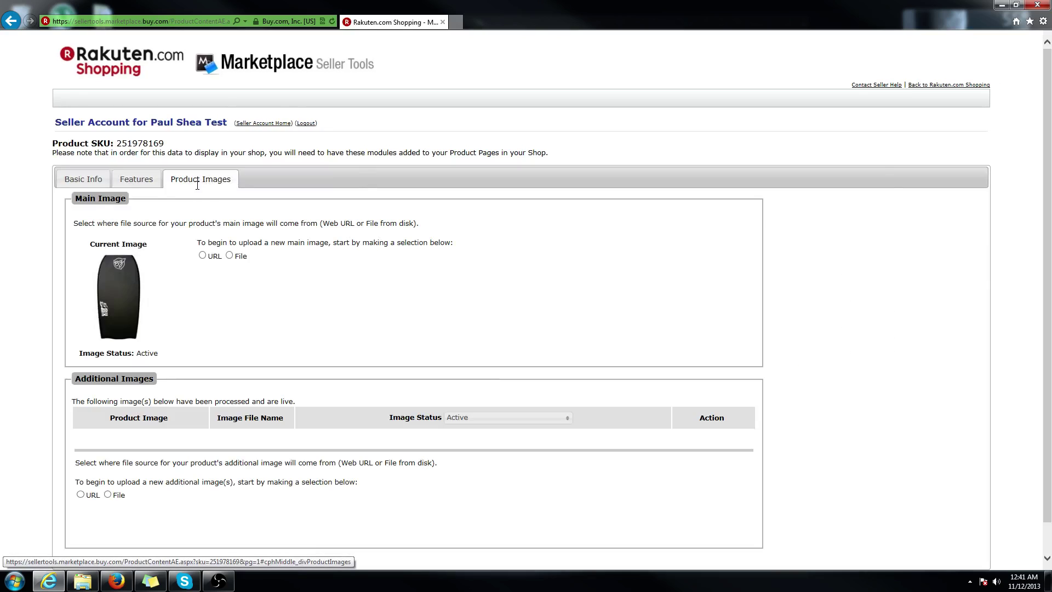
{"action": "left_click", "coordinate": [85, 182]}
- Point out the Title, Tag Line, Description and Description 2 fields on the Basic Info page
{"action": "scroll", "coordinate": [104, 220], "scroll_direction": "down", "scroll_amount": 1}
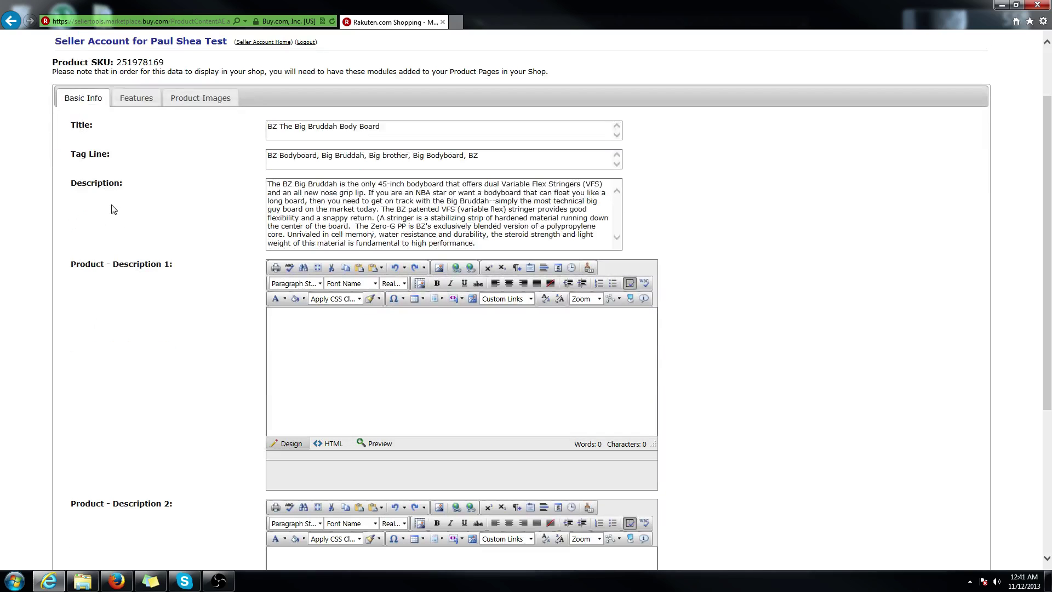
{"action": "left_click_drag", "start_coordinate": [70, 124], "coordinate": [133, 122]}
{"action": "left_click_drag", "start_coordinate": [71, 182], "coordinate": [122, 184]}
{"action": "left_click", "coordinate": [170, 187]}
{"action": "scroll", "coordinate": [176, 188], "scroll_direction": "down", "scroll_amount": 3}
{"action": "scroll", "coordinate": [181, 189], "scroll_direction": "up", "scroll_amount": 4}
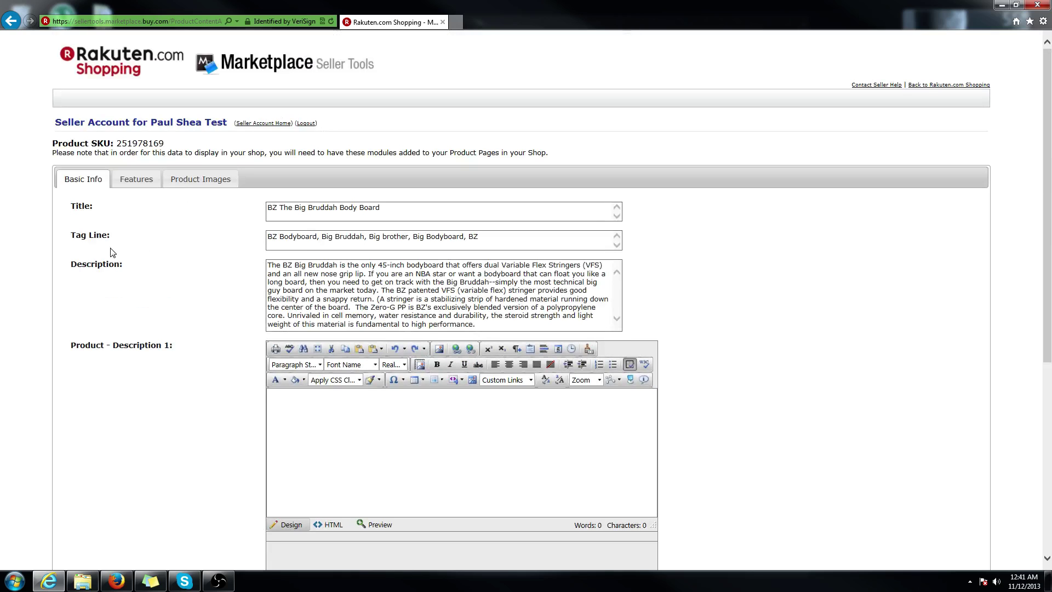
{"action": "left_click_drag", "start_coordinate": [69, 232], "coordinate": [504, 242]}
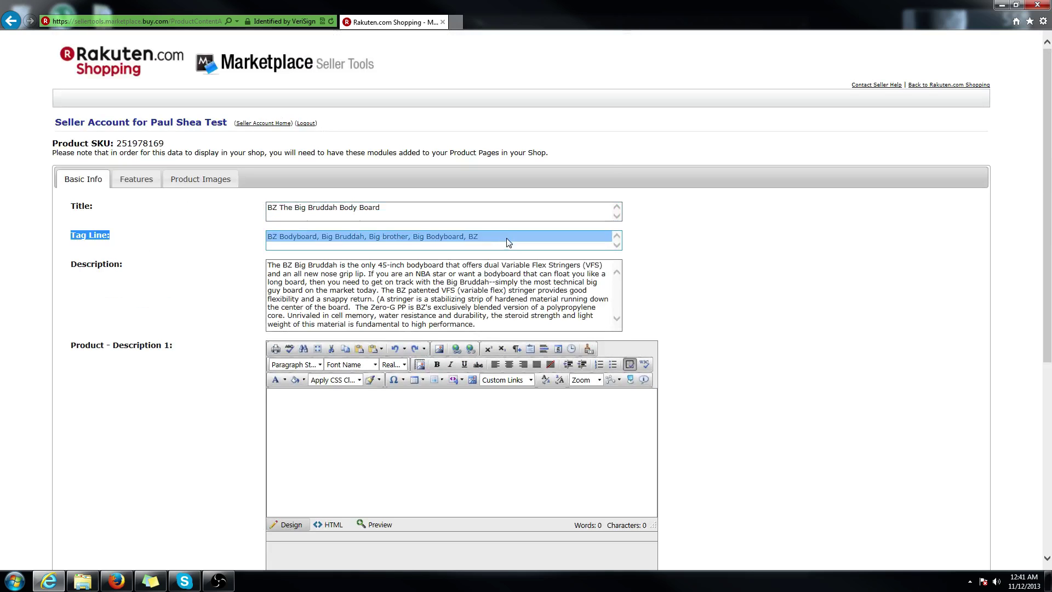
{"action": "scroll", "coordinate": [384, 269], "scroll_direction": "down", "scroll_amount": 4}
{"action": "scroll", "coordinate": [384, 269], "scroll_direction": "up", "scroll_amount": 4}
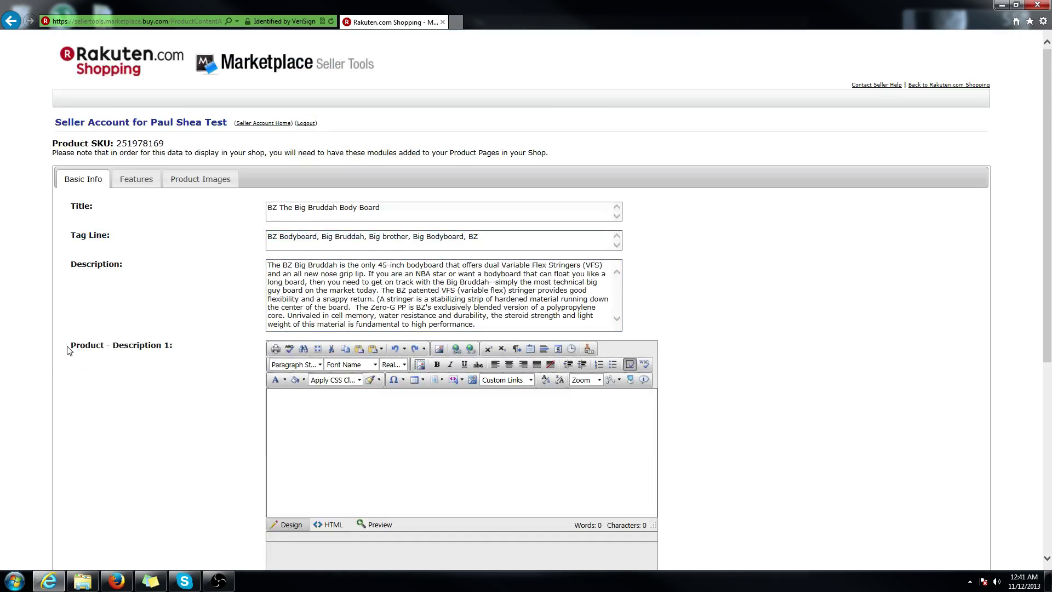
{"action": "left_click_drag", "start_coordinate": [68, 352], "coordinate": [163, 349]}
{"action": "scroll", "coordinate": [165, 362], "scroll_direction": "down", "scroll_amount": 4}
{"action": "left_click_drag", "start_coordinate": [70, 344], "coordinate": [174, 346]}
{"action": "left_click", "coordinate": [173, 346]}
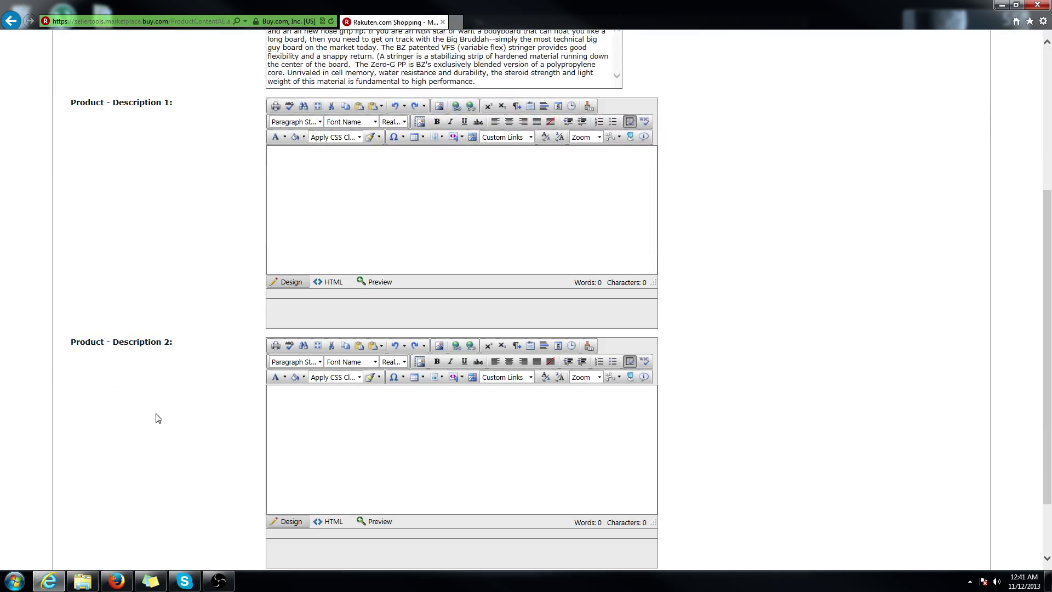
{"action": "scroll", "coordinate": [155, 413], "scroll_direction": "up", "scroll_amount": 4}
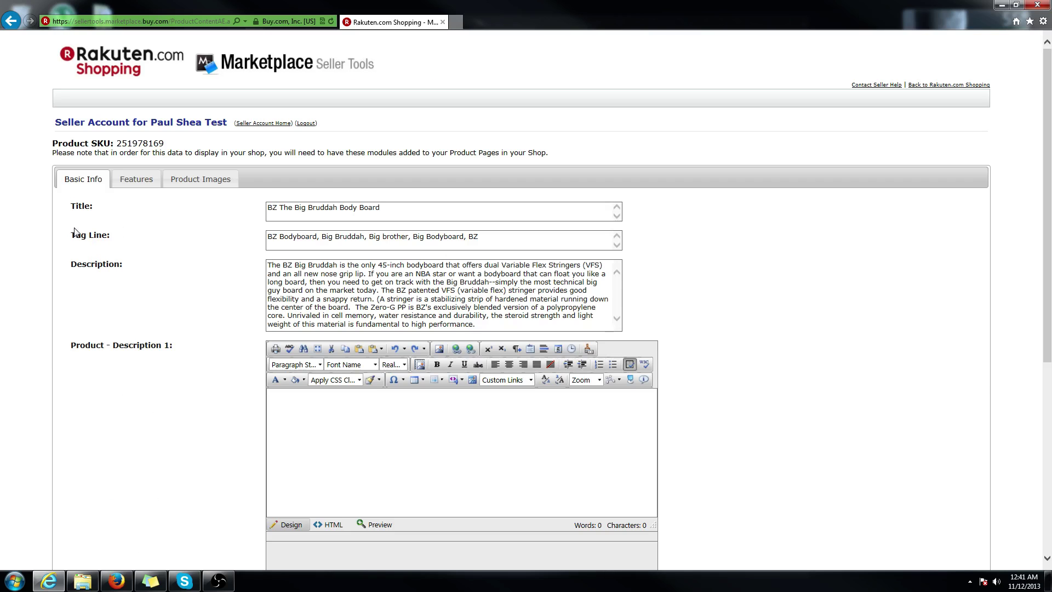
{"action": "left_click_drag", "start_coordinate": [73, 235], "coordinate": [136, 212]}
{"action": "scroll", "coordinate": [59, 345], "scroll_direction": "up", "scroll_amount": 1}
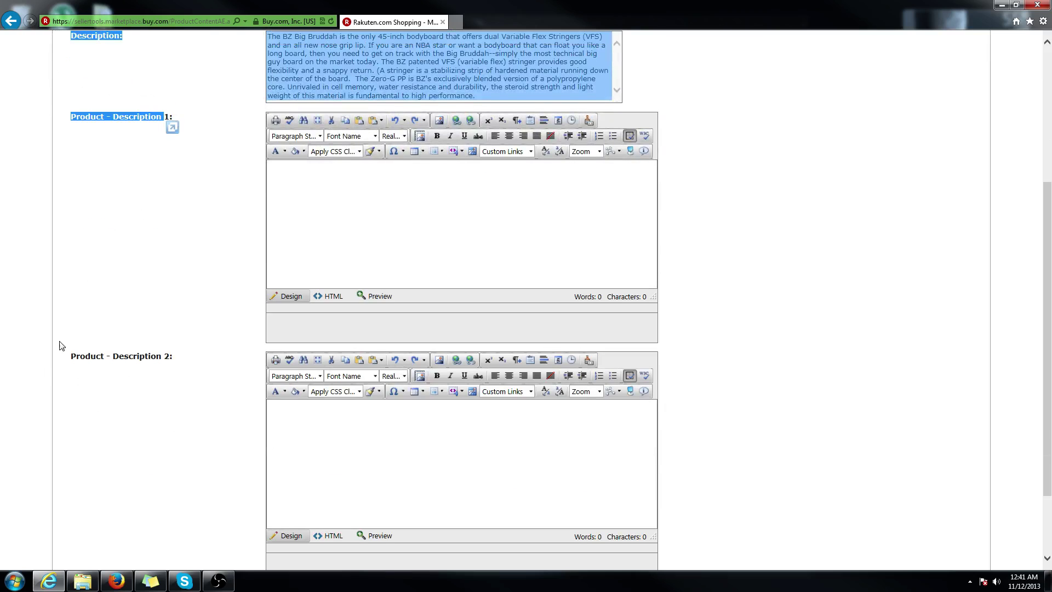
{"action": "left_click", "coordinate": [125, 357]}
{"action": "scroll", "coordinate": [125, 357], "scroll_direction": "up", "scroll_amount": 5}
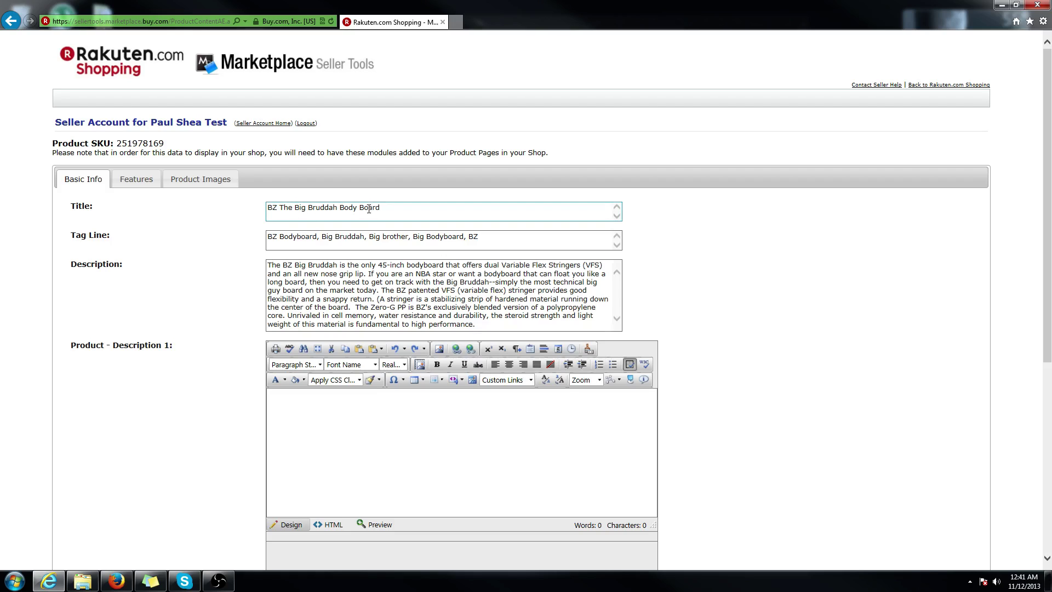
- Append '- For Tall People' to the end of the product title
{"action": "left_click", "coordinate": [421, 207]}
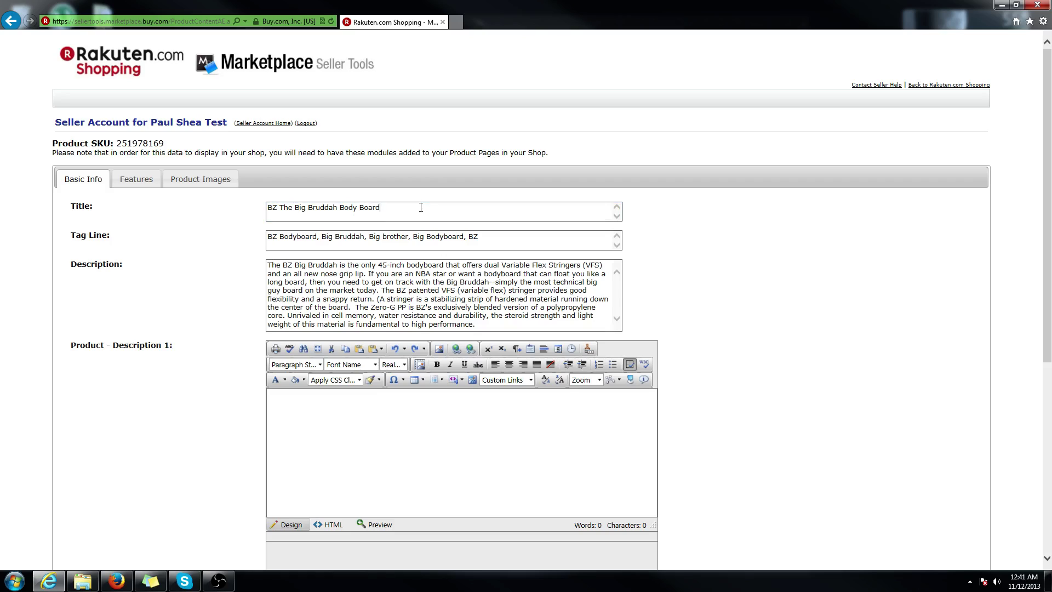
{"action": "type", "text": "- For Tall People"}
- End the description with 'Great for people 6 feet and over!' and save title and description
{"action": "left_click", "coordinate": [496, 325]}
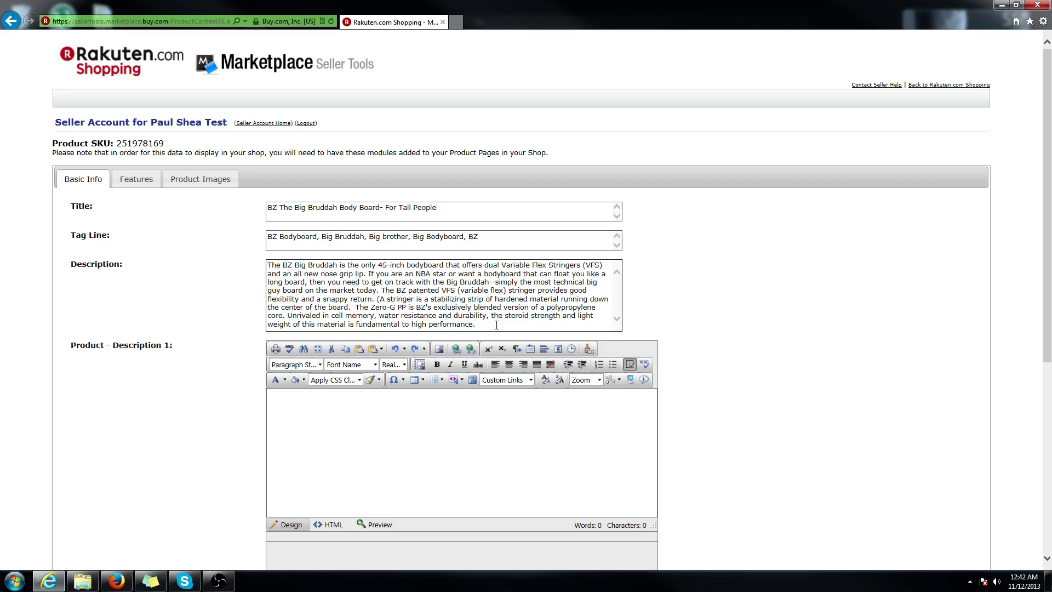
{"action": "type", "text": "Great for people 6 feet and ove"}
{"action": "scroll", "coordinate": [496, 325], "scroll_direction": "down", "scroll_amount": 10}
{"action": "scroll", "coordinate": [498, 404], "scroll_direction": "up", "scroll_amount": 8}
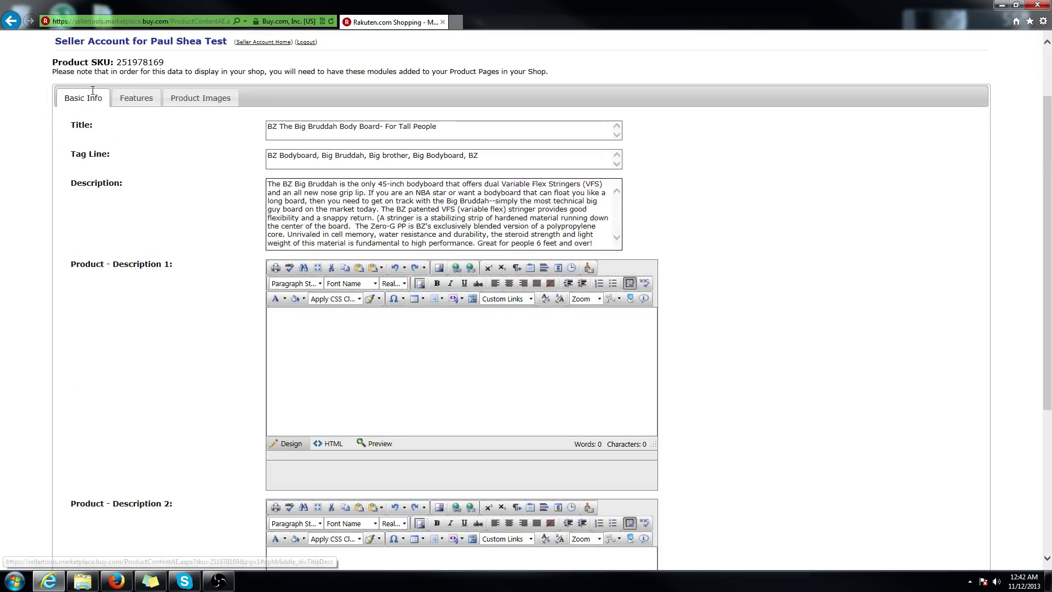
{"action": "scroll", "coordinate": [478, 470], "scroll_direction": "down", "scroll_amount": 3}
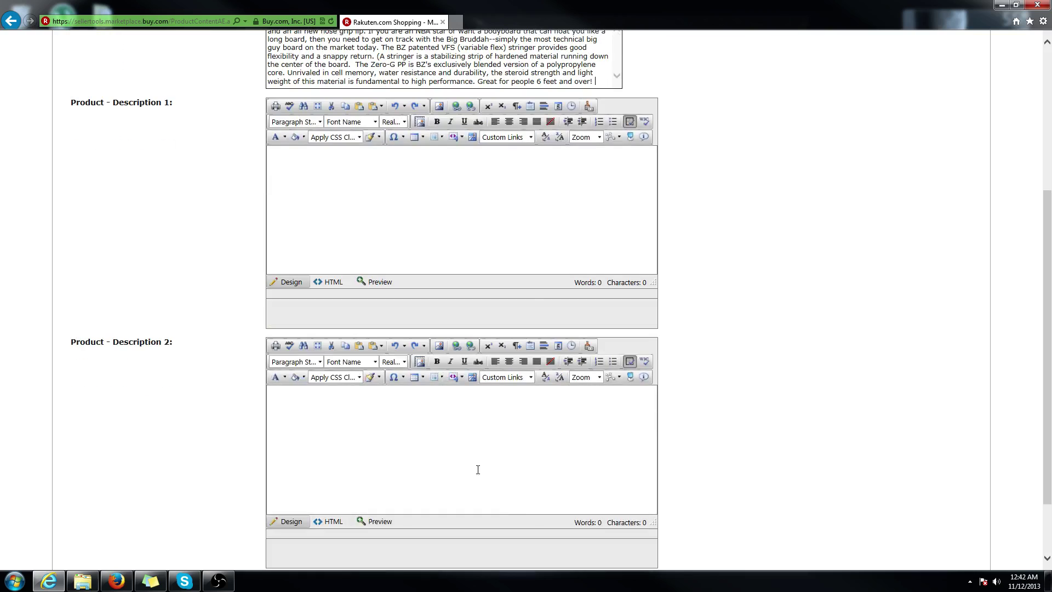
{"action": "scroll", "coordinate": [477, 470], "scroll_direction": "down", "scroll_amount": 2}
{"action": "left_click", "coordinate": [576, 519]}
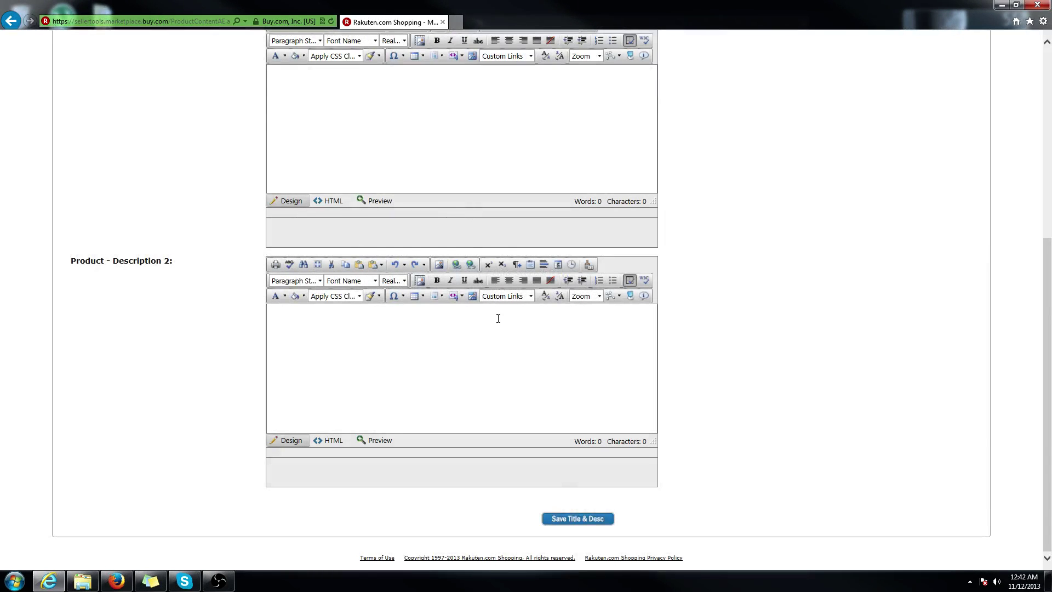
- Add 'Fun Board!' as a new feature on the Features tab
{"action": "left_click", "coordinate": [135, 184]}
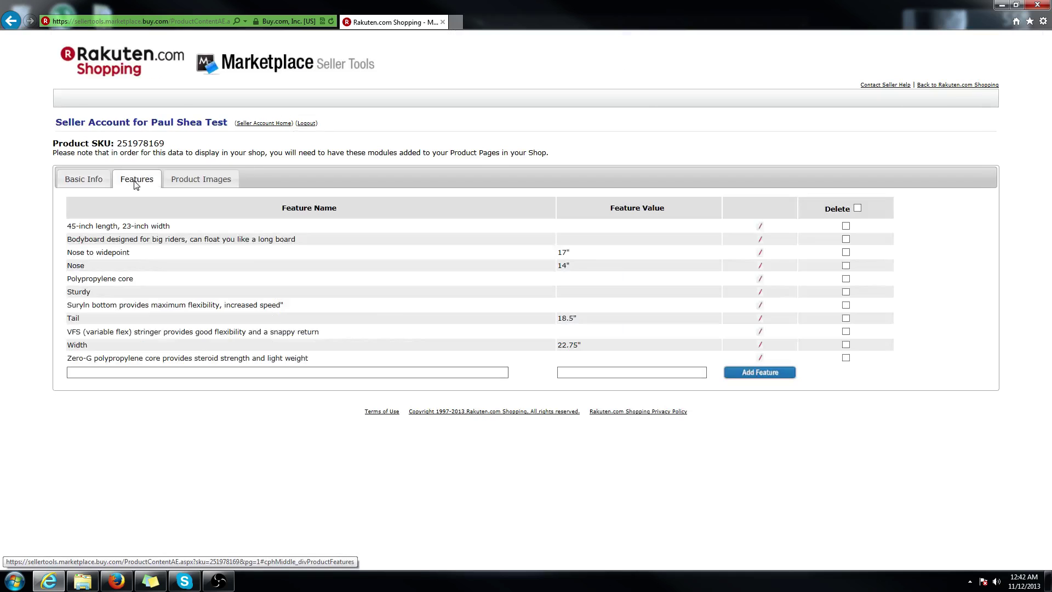
{"action": "left_click", "coordinate": [165, 375]}
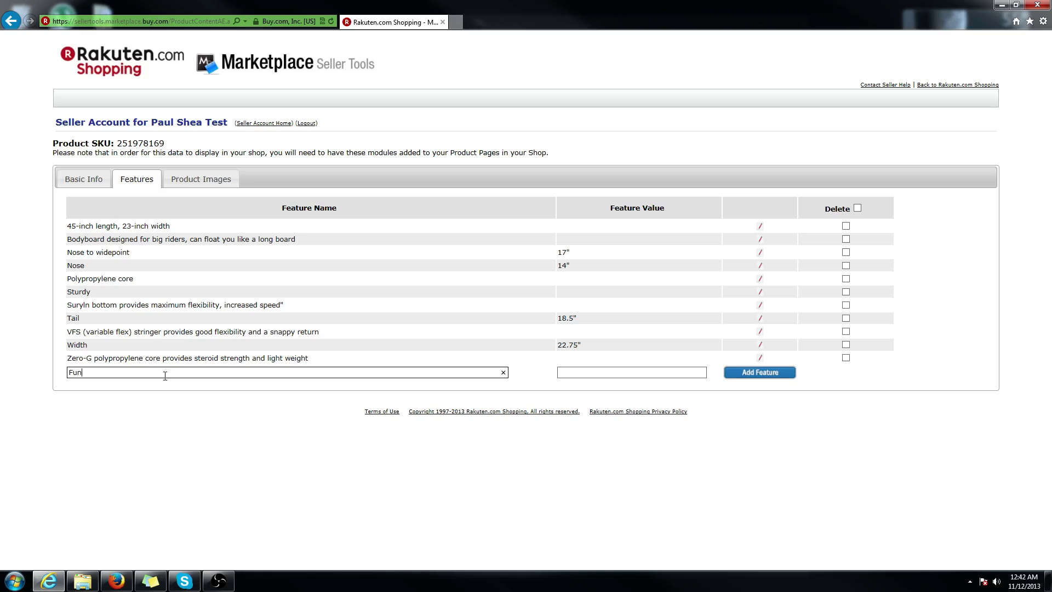
{"action": "type", "text": "oard!"}
{"action": "left_click", "coordinate": [759, 372]}
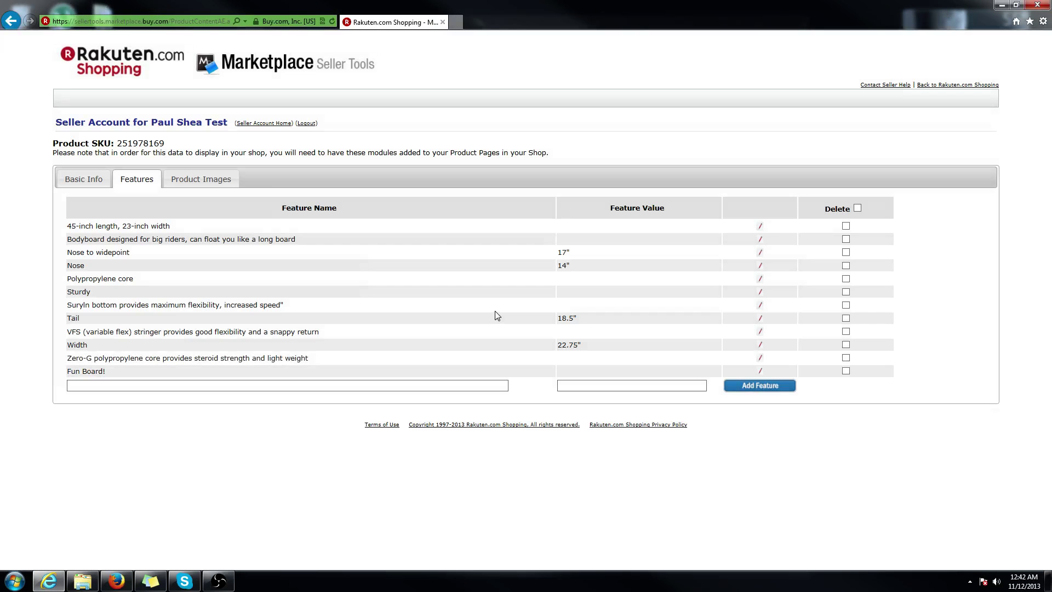
{"action": "left_click", "coordinate": [85, 385]}
- Upload BZ22222222.jpg from disk as the new main image and save it
{"action": "left_click", "coordinate": [207, 179]}
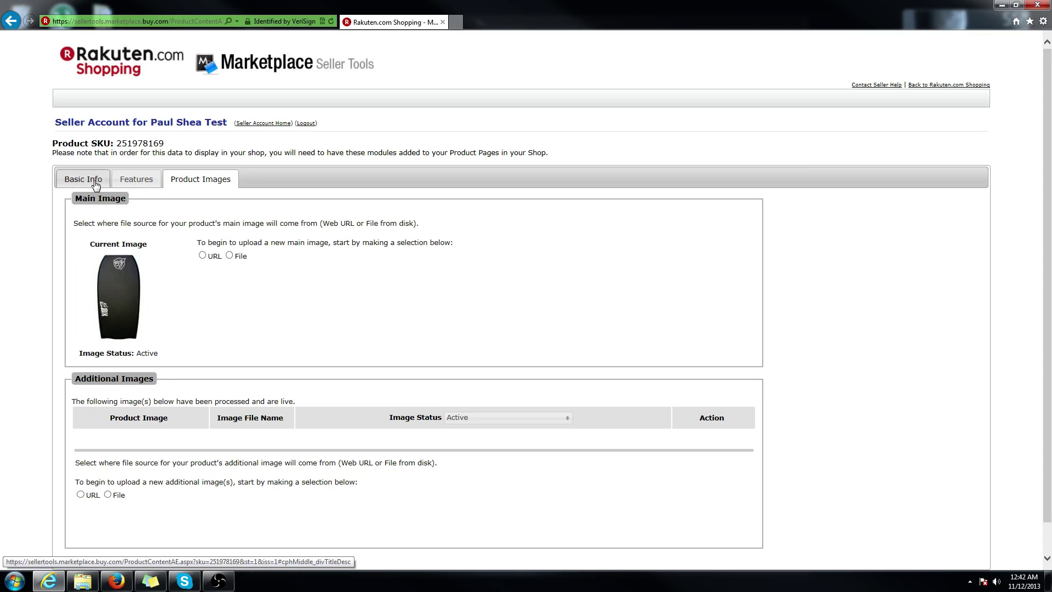
{"action": "left_click", "coordinate": [230, 256]}
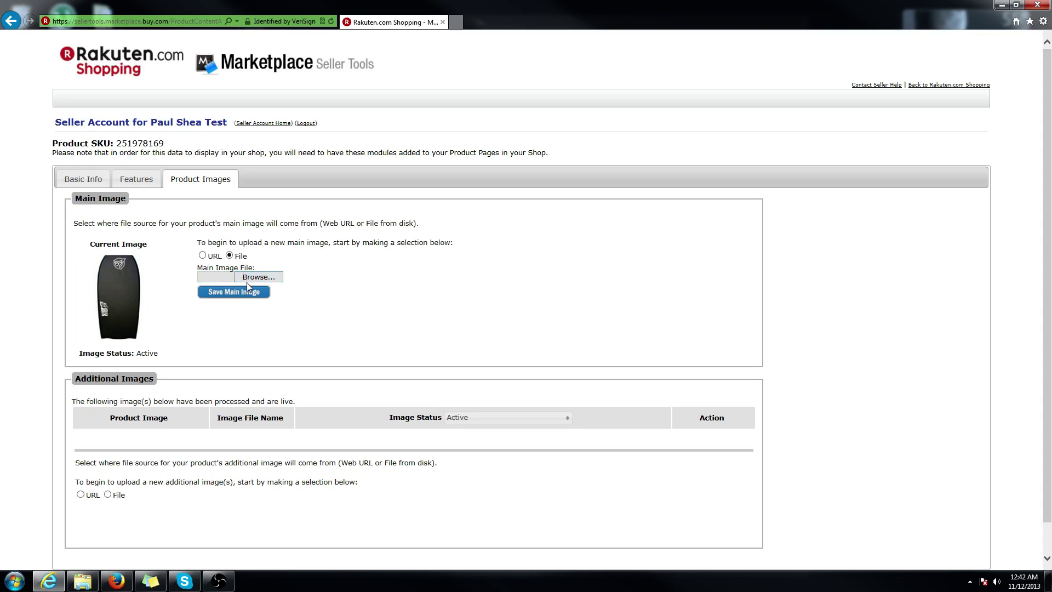
{"action": "left_click", "coordinate": [247, 279]}
{"action": "type", "text": "bz"}
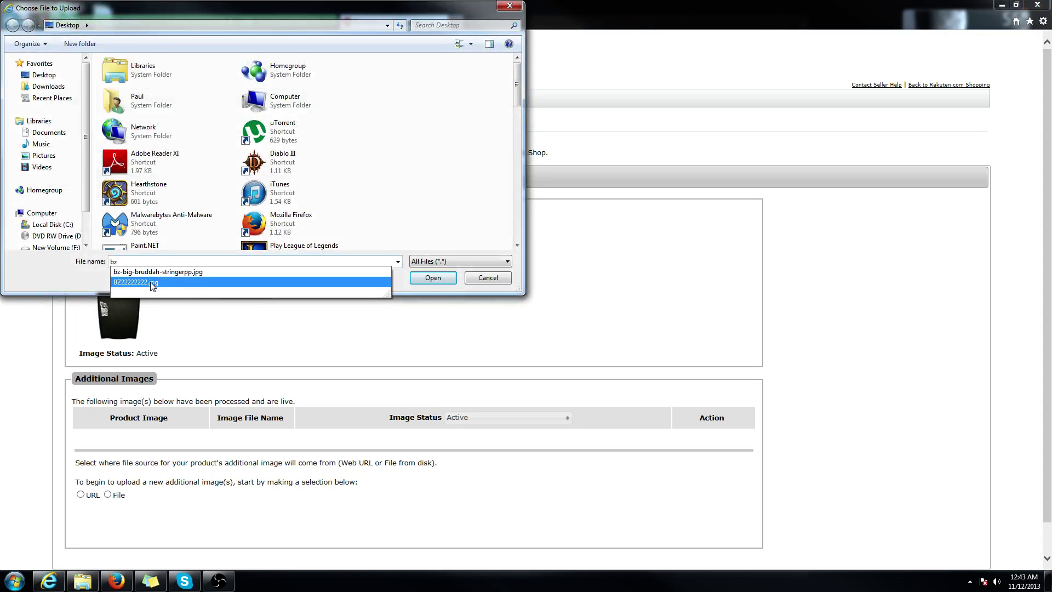
{"action": "left_click", "coordinate": [239, 282]}
{"action": "left_click", "coordinate": [442, 277]}
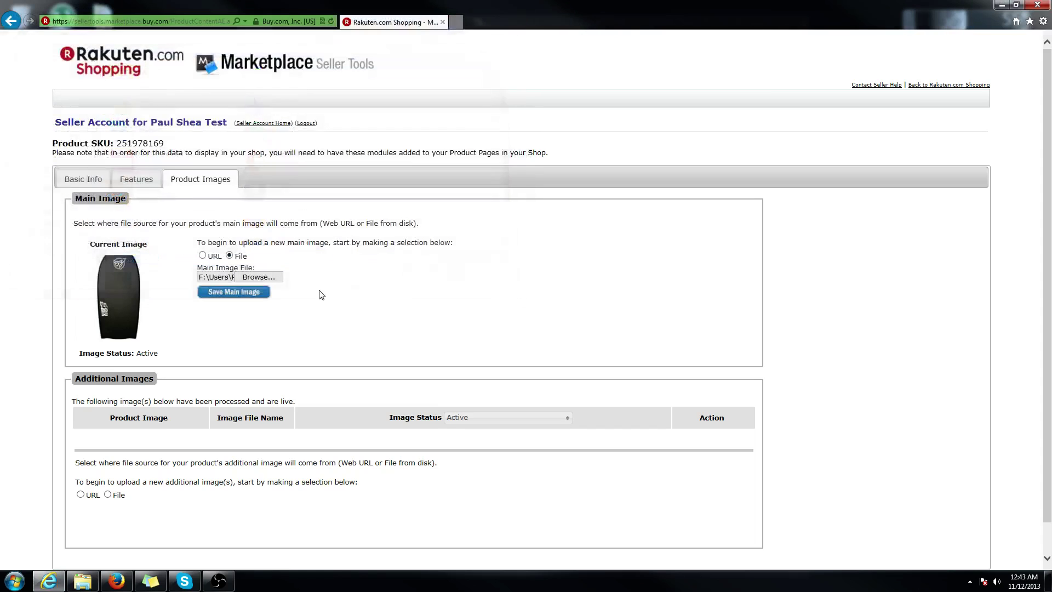
{"action": "left_click", "coordinate": [240, 292]}
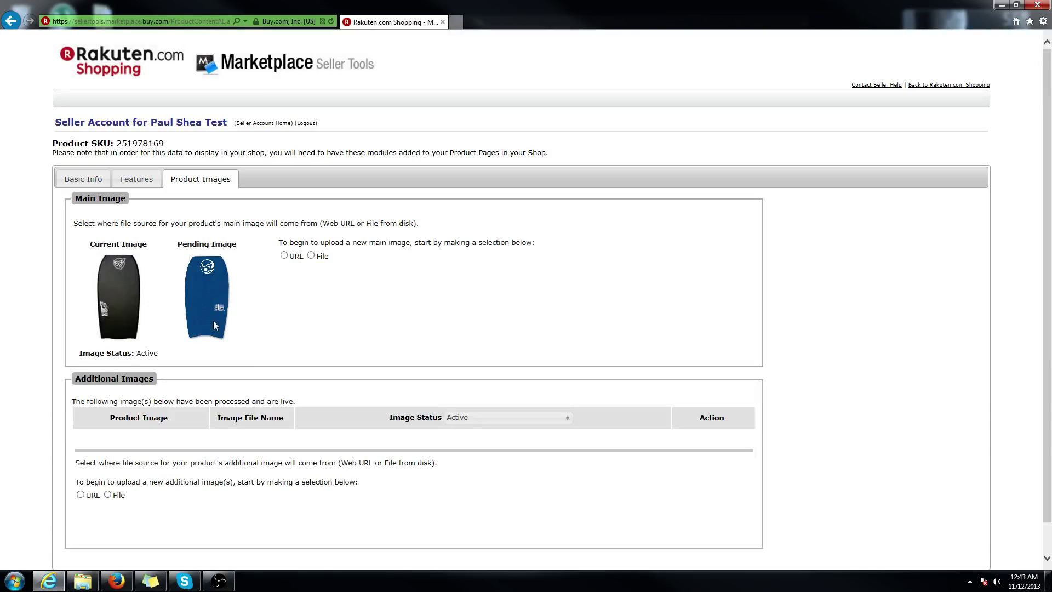
- Check the 'Fun Board!' feature and pending blue image, ending on Basic Info with the new title
{"action": "left_click", "coordinate": [91, 181]}
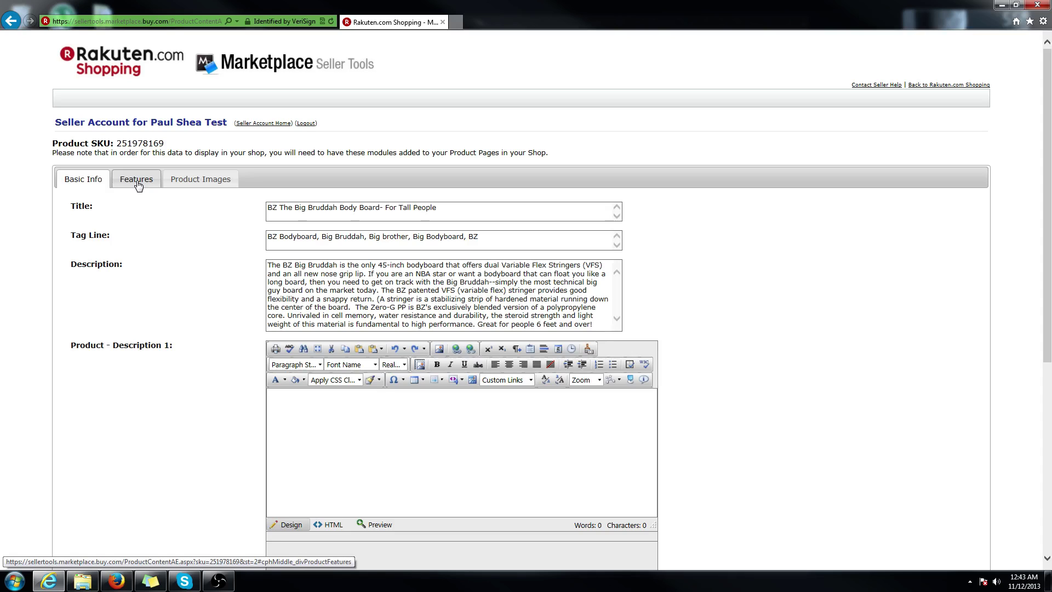
{"action": "left_click", "coordinate": [137, 184]}
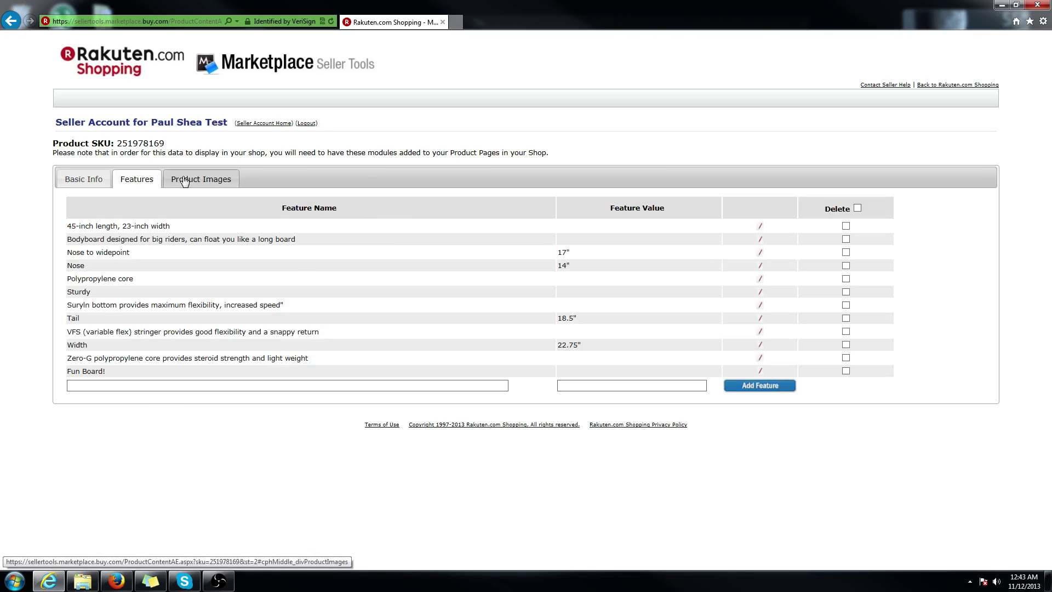
{"action": "left_click", "coordinate": [184, 176]}
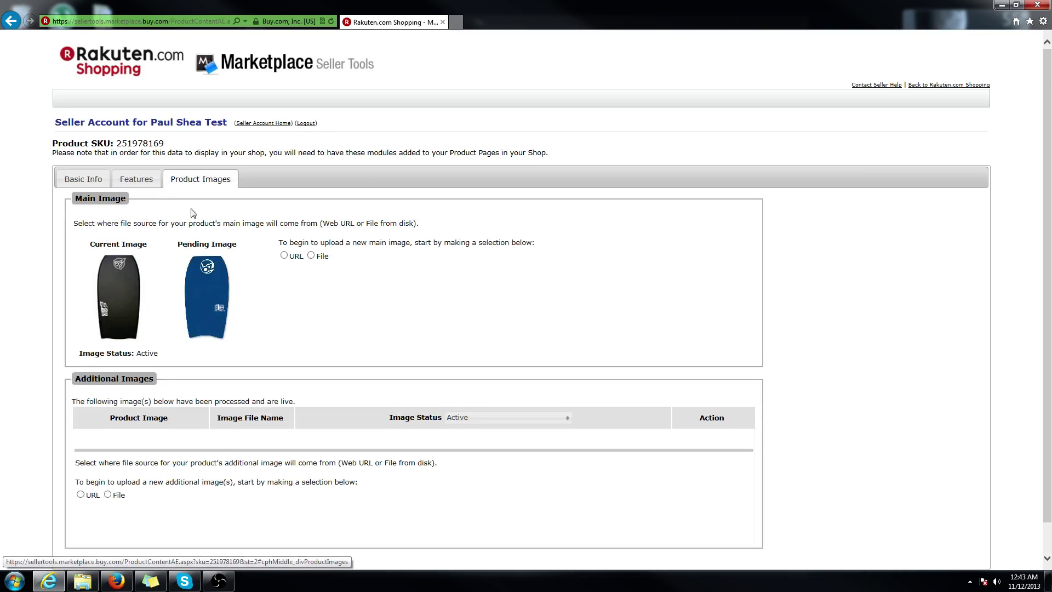
{"action": "scroll", "coordinate": [251, 326], "scroll_direction": "down", "scroll_amount": 2}
{"action": "scroll", "coordinate": [251, 332], "scroll_direction": "up", "scroll_amount": 2}
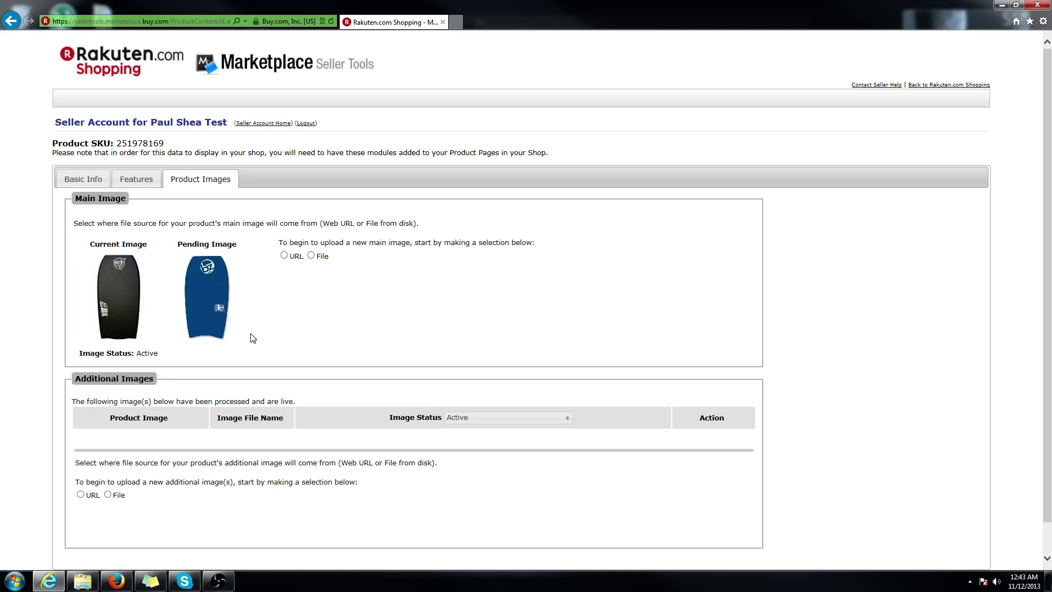
{"action": "left_click", "coordinate": [90, 178]}
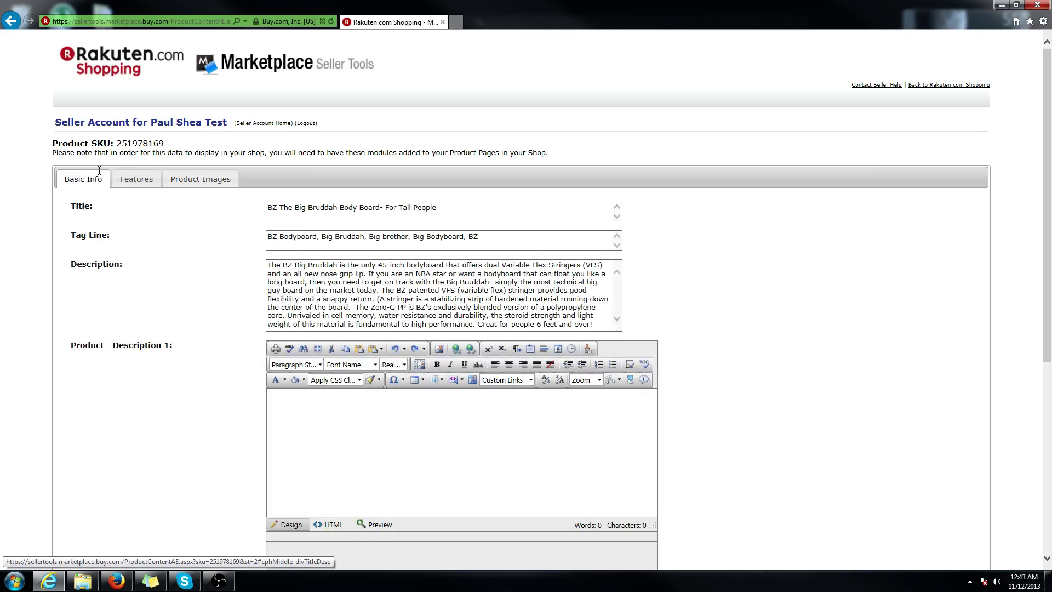